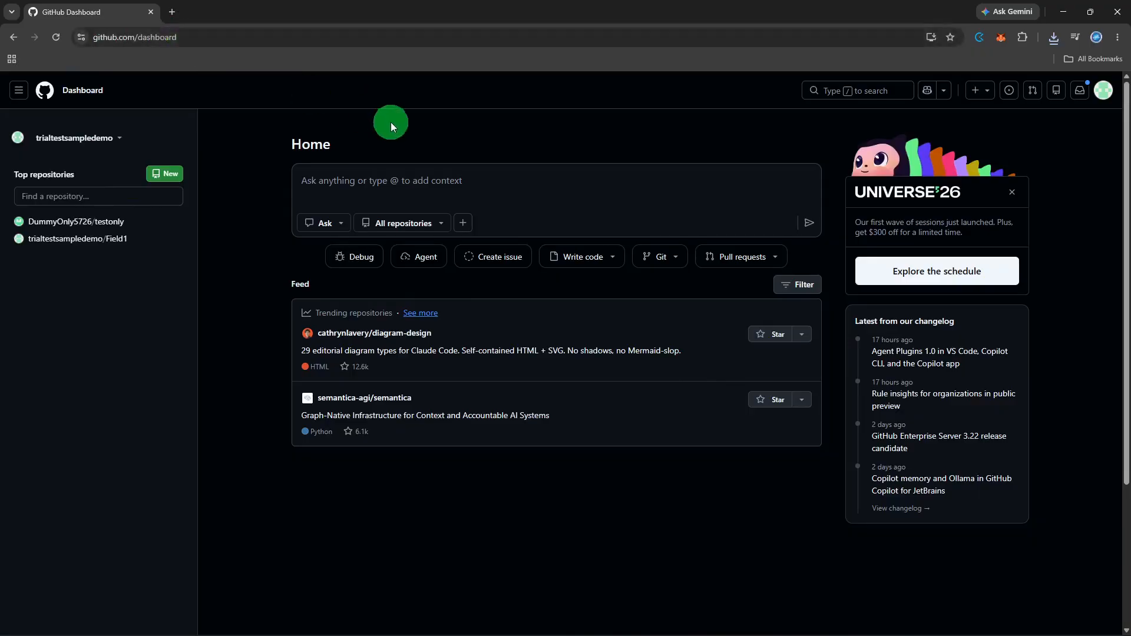
Open the account's developer settings and start generating a new fine-grained personal access token
click(1104, 96)
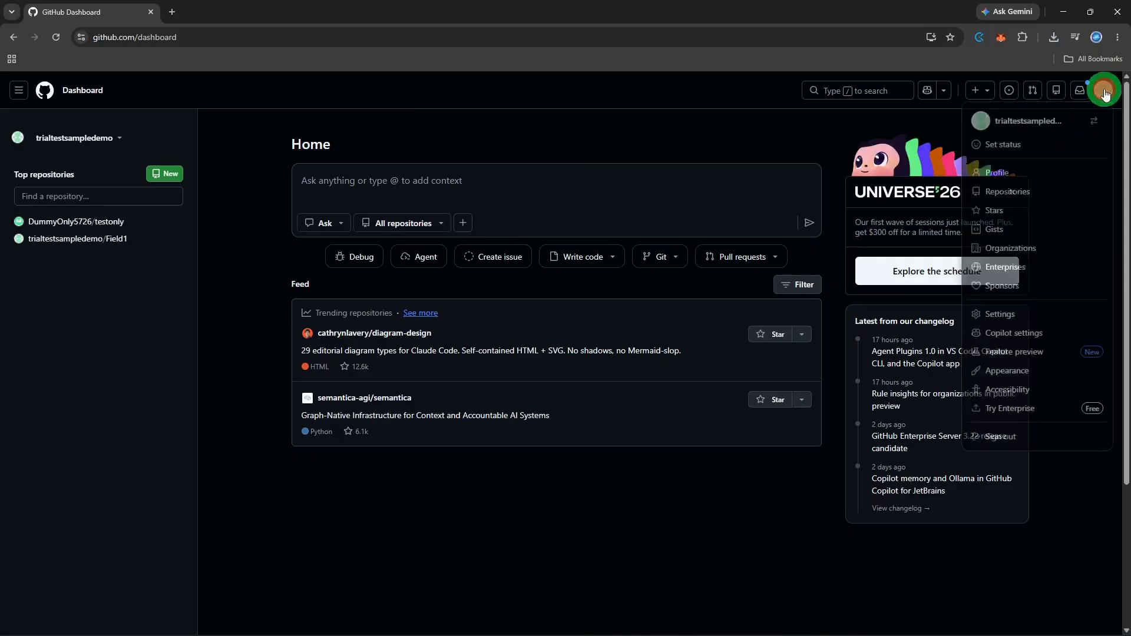
click(1028, 312)
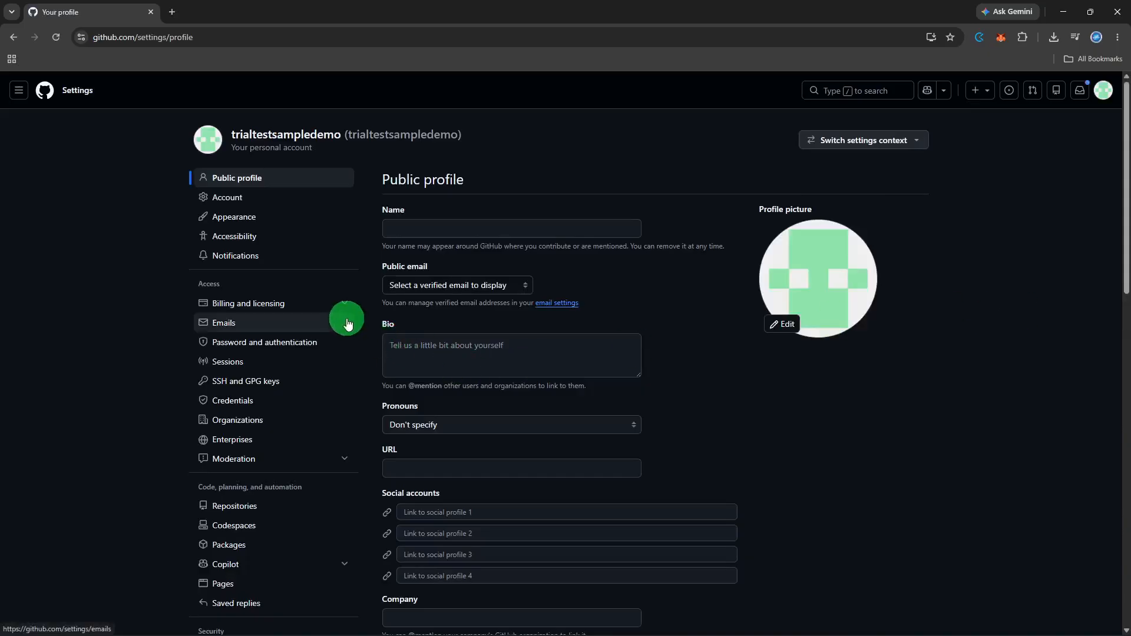
scroll(344, 318, down, 4)
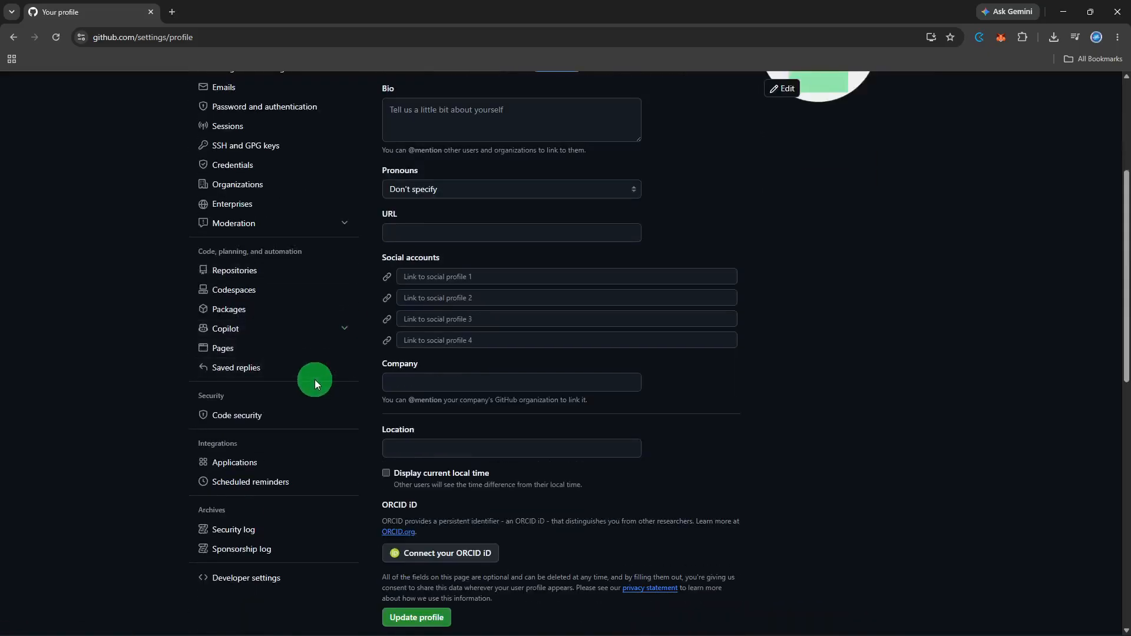
click(246, 578)
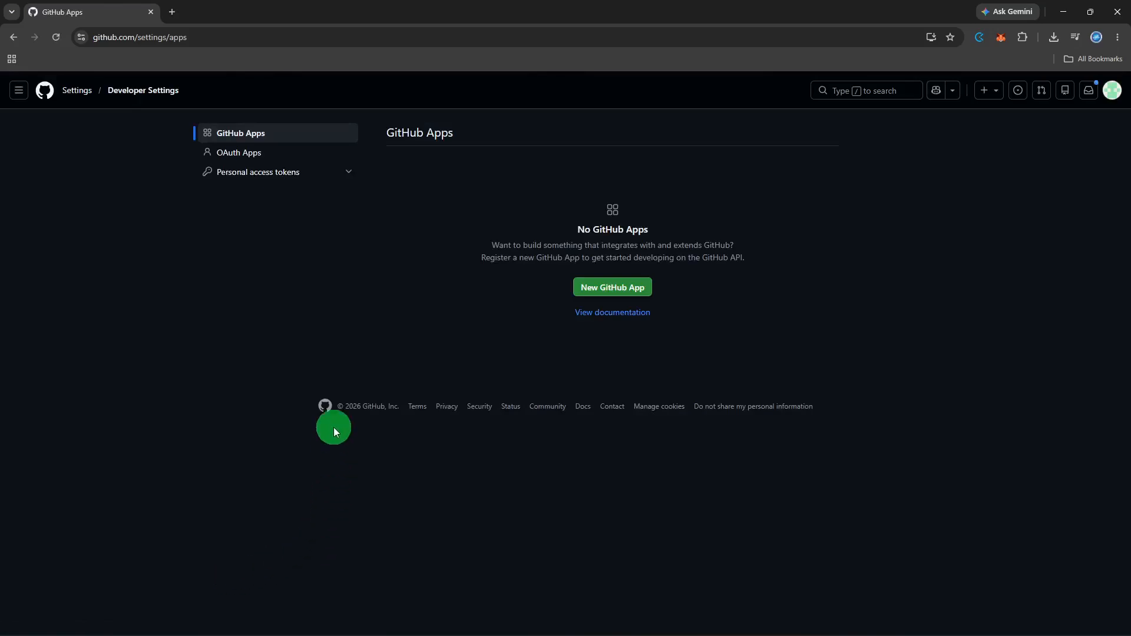
click(321, 175)
click(308, 189)
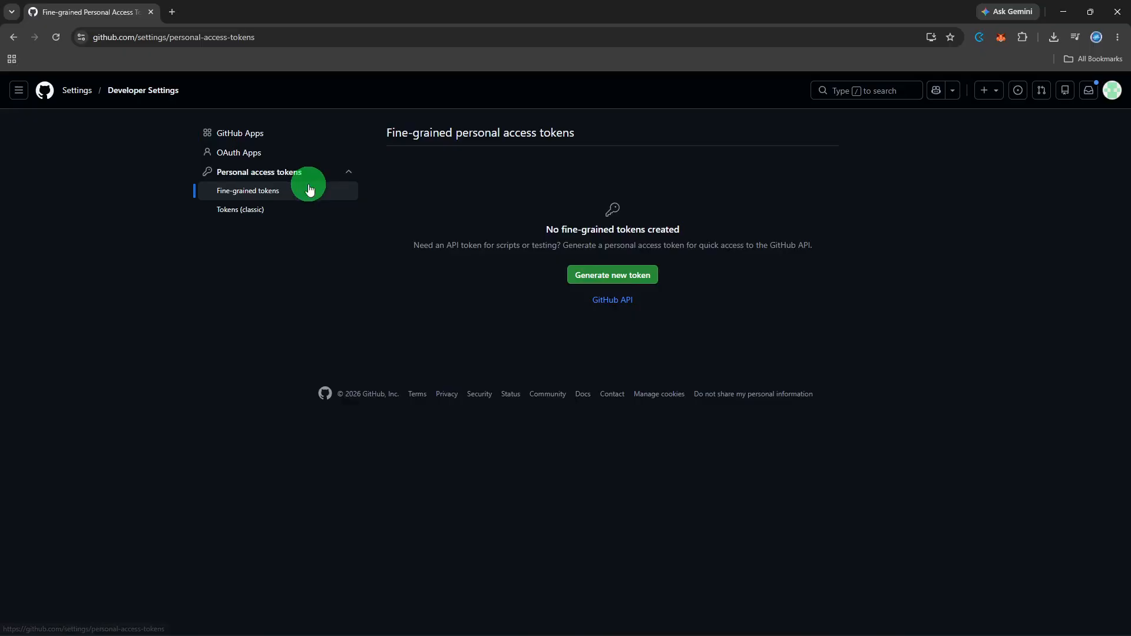
click(600, 278)
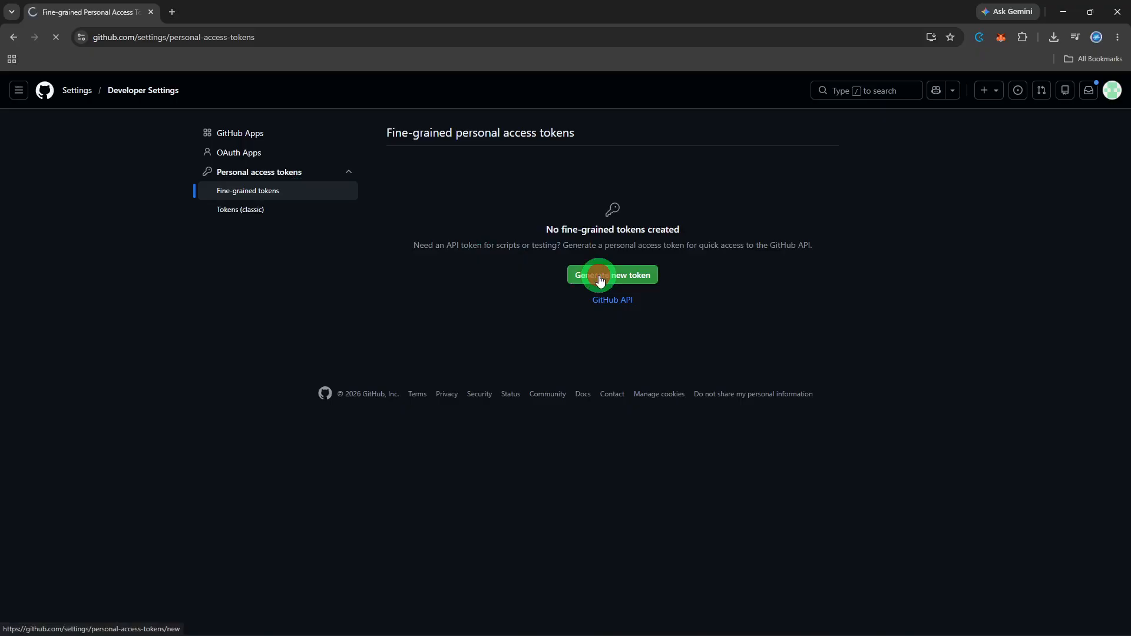
Name the token "My API integration" and set its expiration to 7 days
click(520, 205)
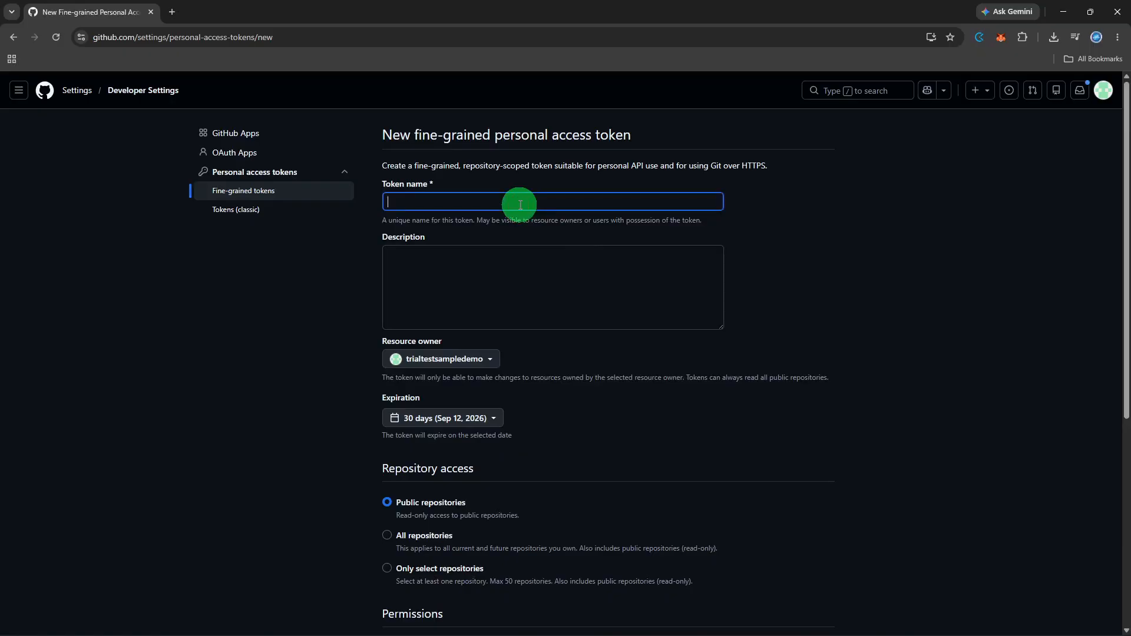
text(My API integration)
click(528, 273)
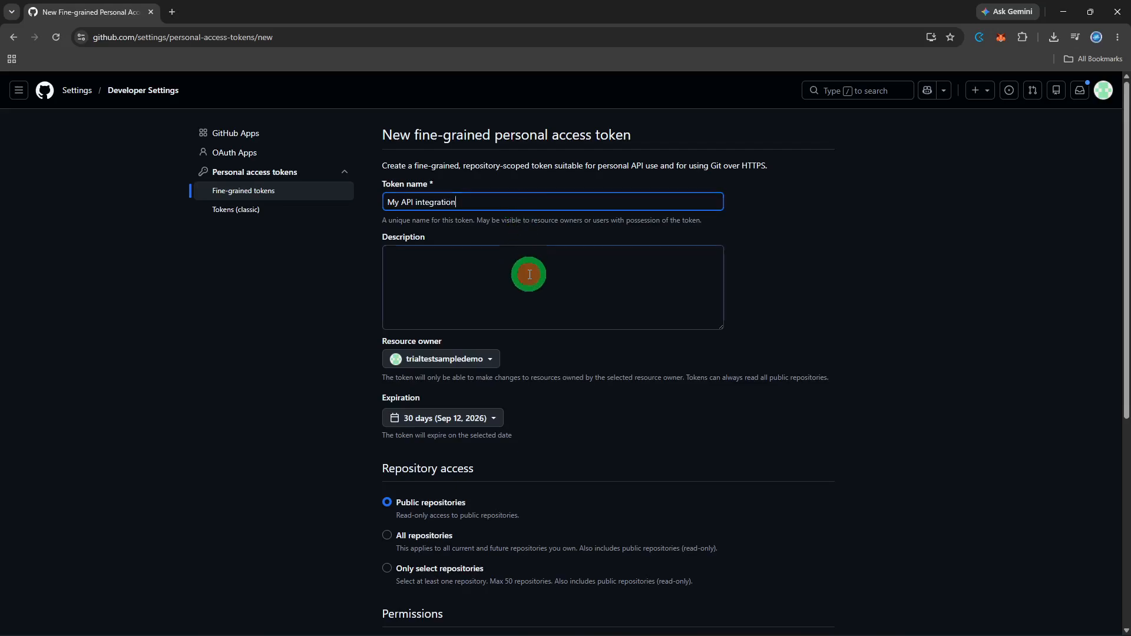
scroll(527, 284, down, 1)
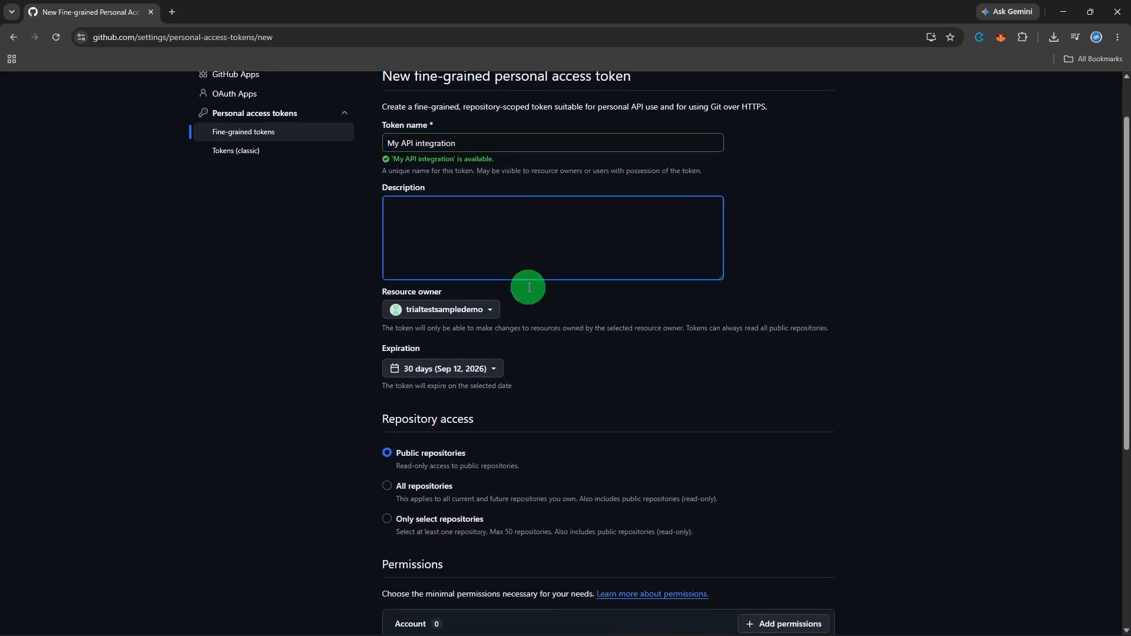
scroll(528, 342, down, 1)
click(493, 312)
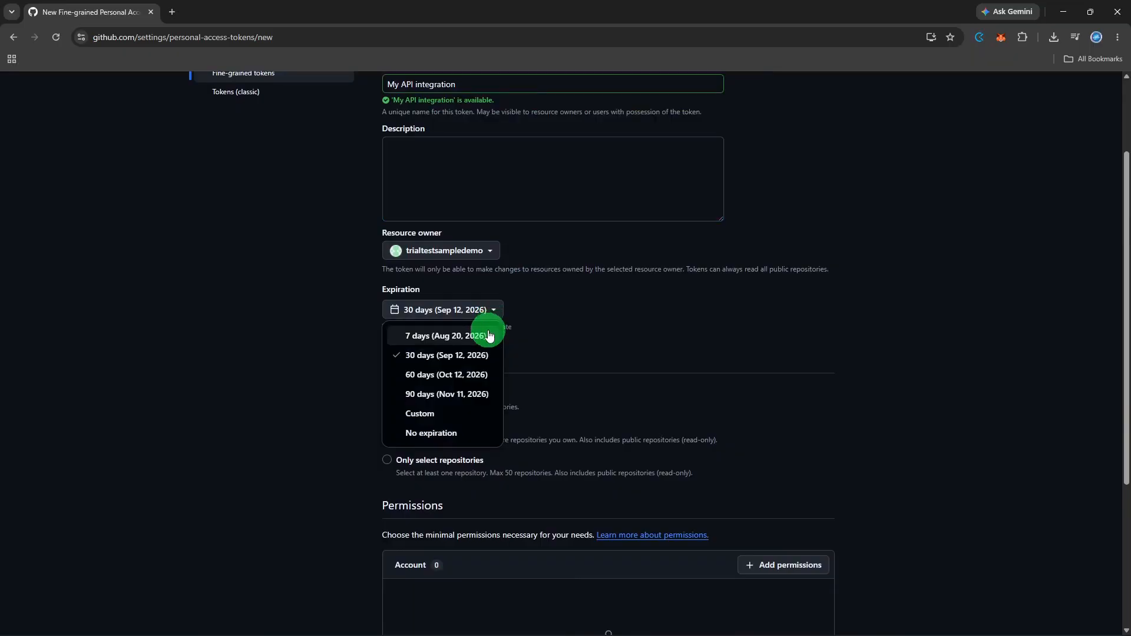
click(489, 336)
Restrict the token's repository access to only select repositories and choose the Field1 repository
scroll(562, 354, down, 1)
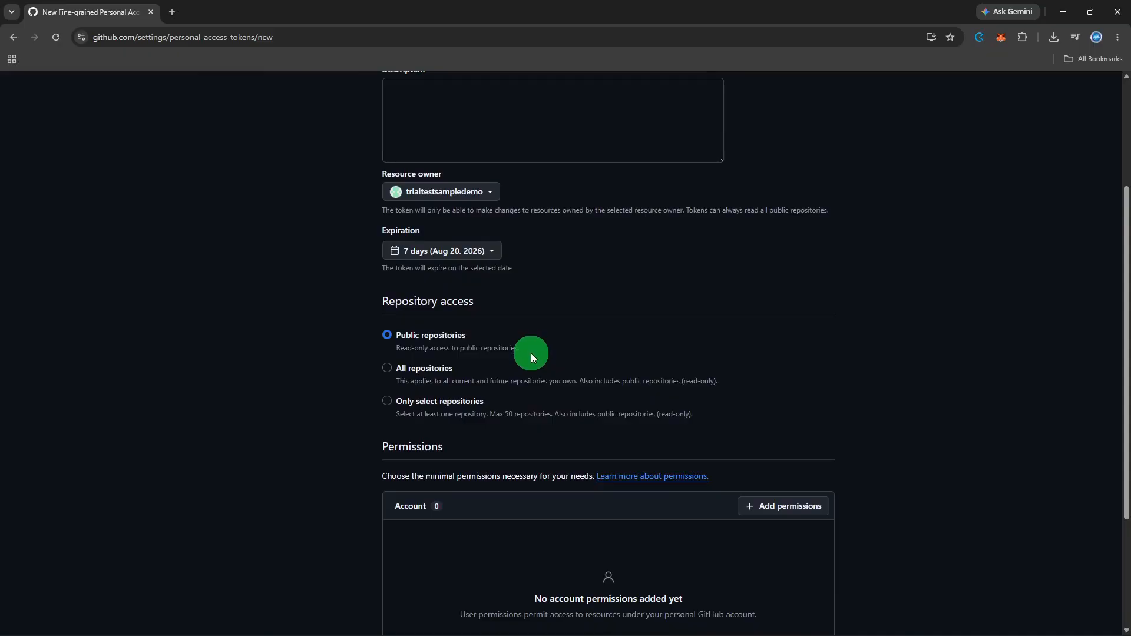
click(470, 409)
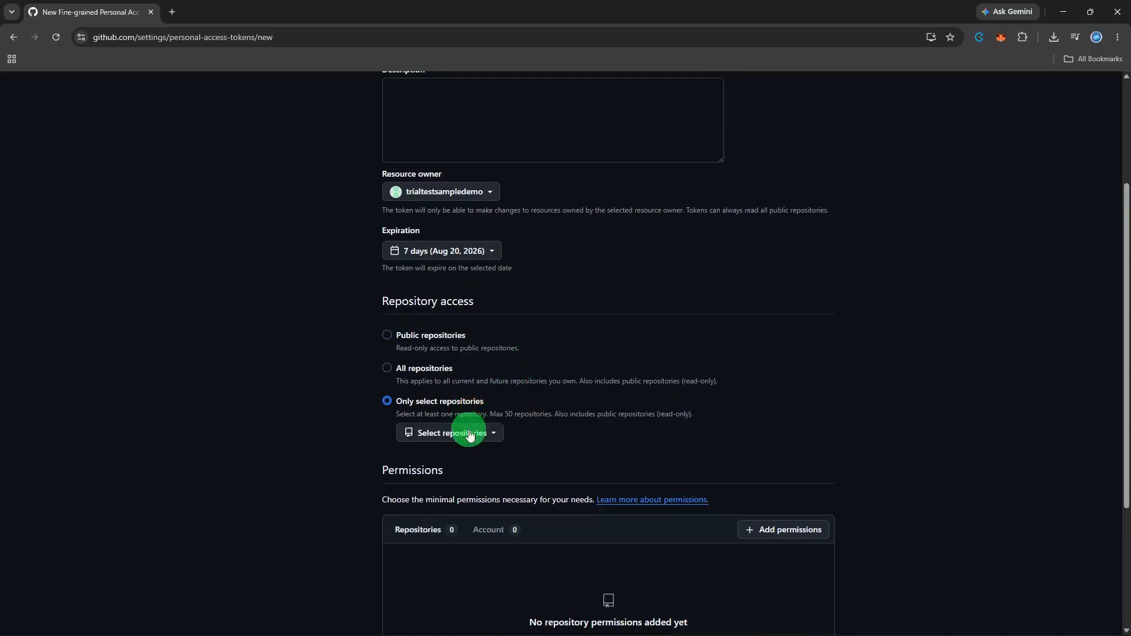
click(467, 432)
click(476, 523)
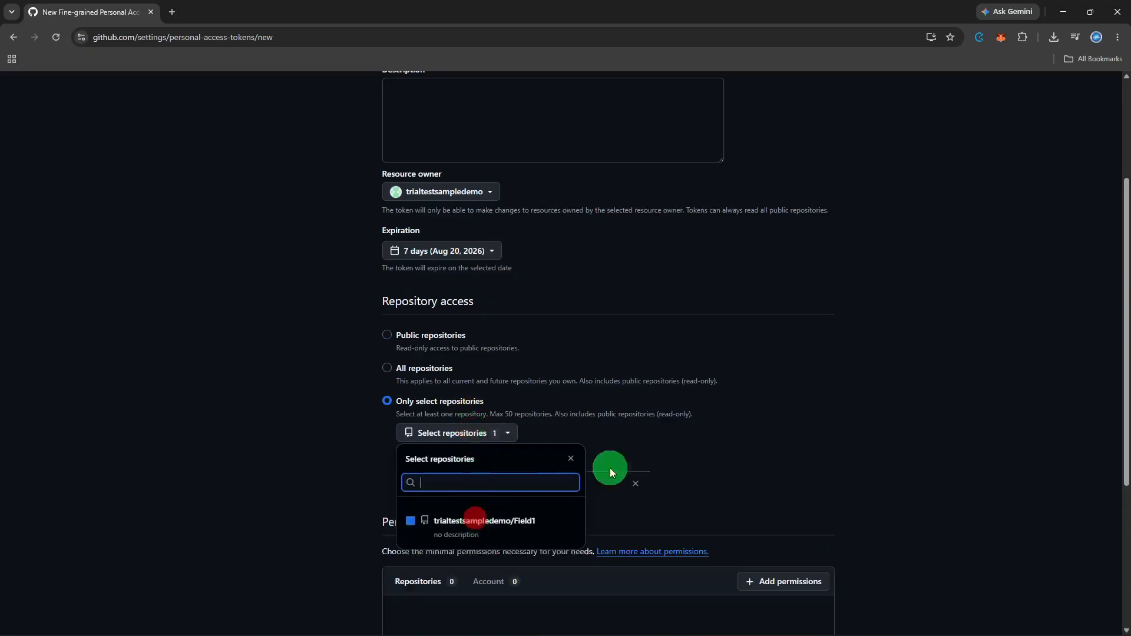
click(644, 457)
Add the Actions and Administration repository permissions to the token
scroll(643, 458, down, 1)
scroll(644, 457, down, 2)
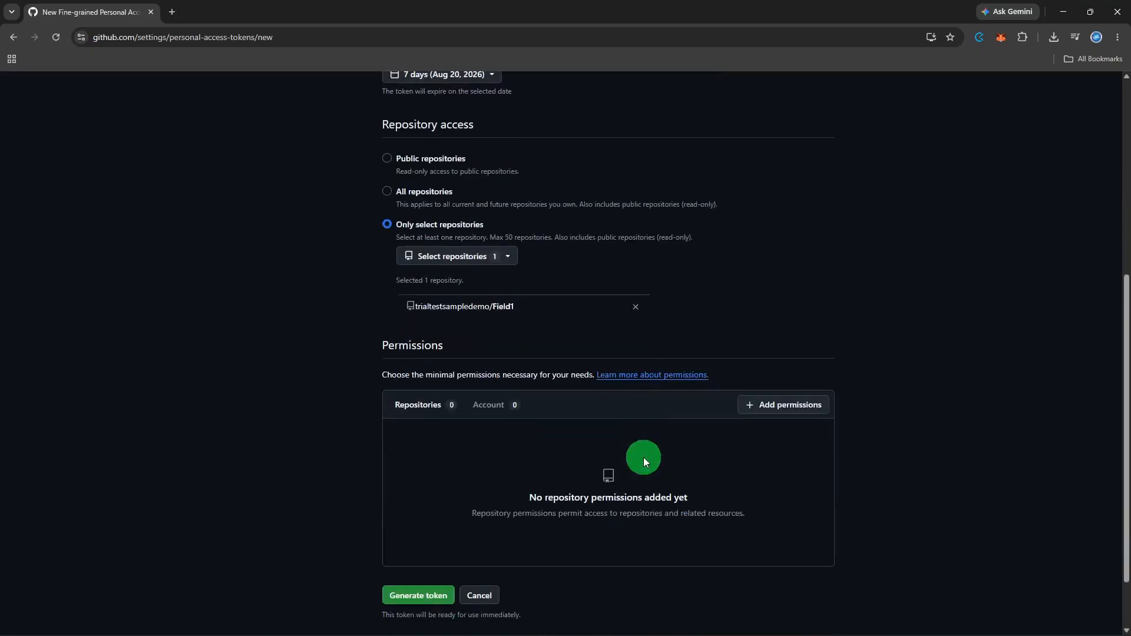
scroll(644, 457, down, 1)
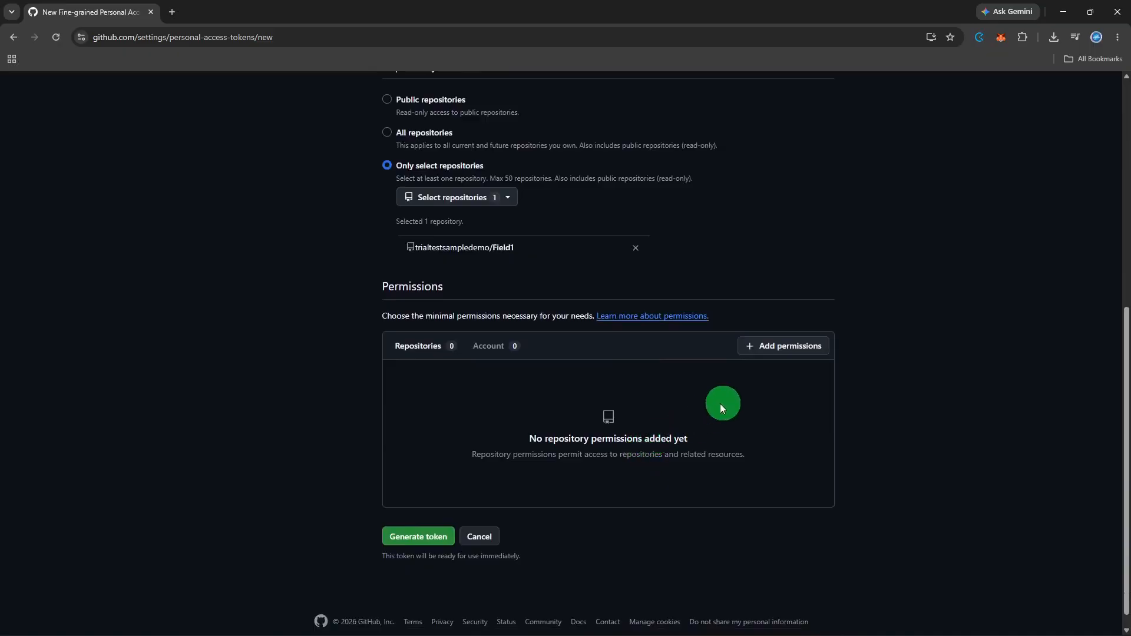
click(774, 354)
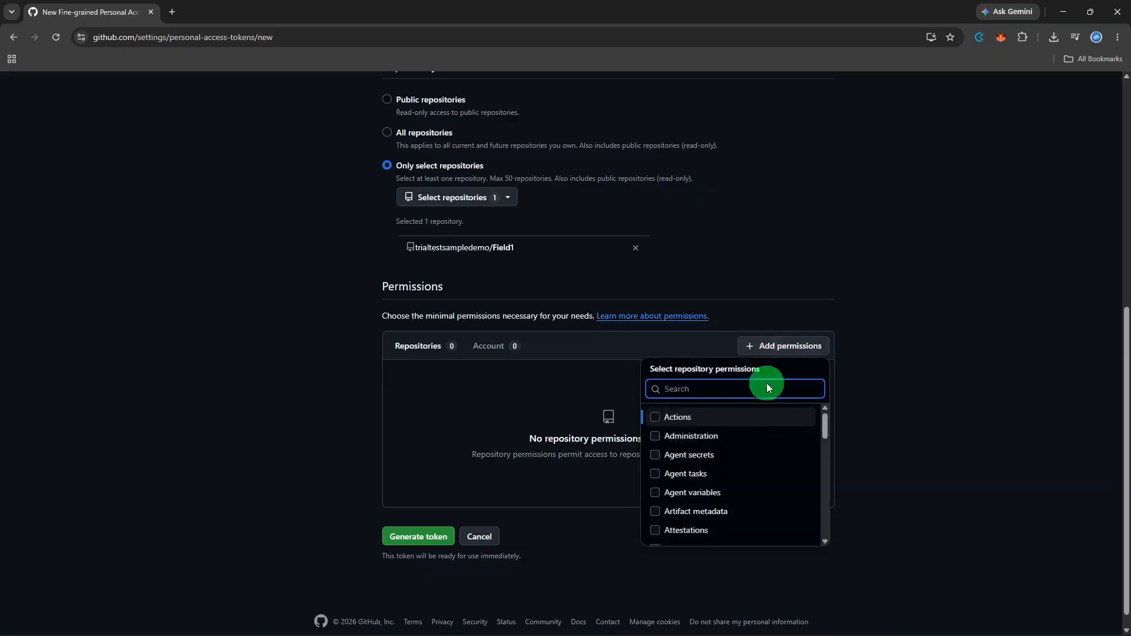
click(753, 417)
click(729, 439)
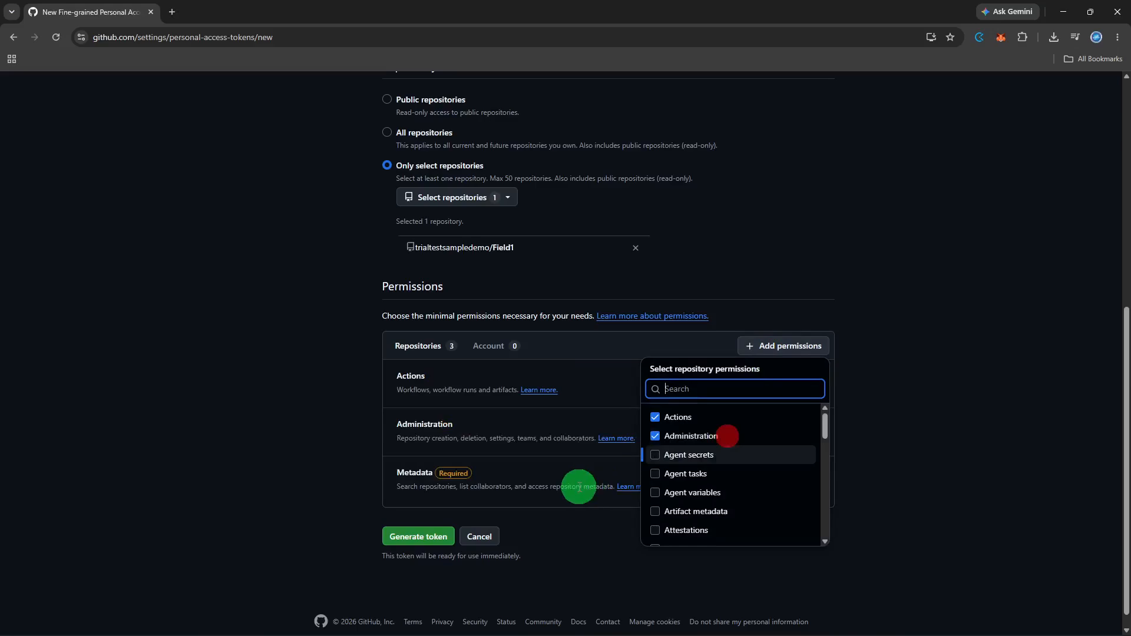
click(552, 450)
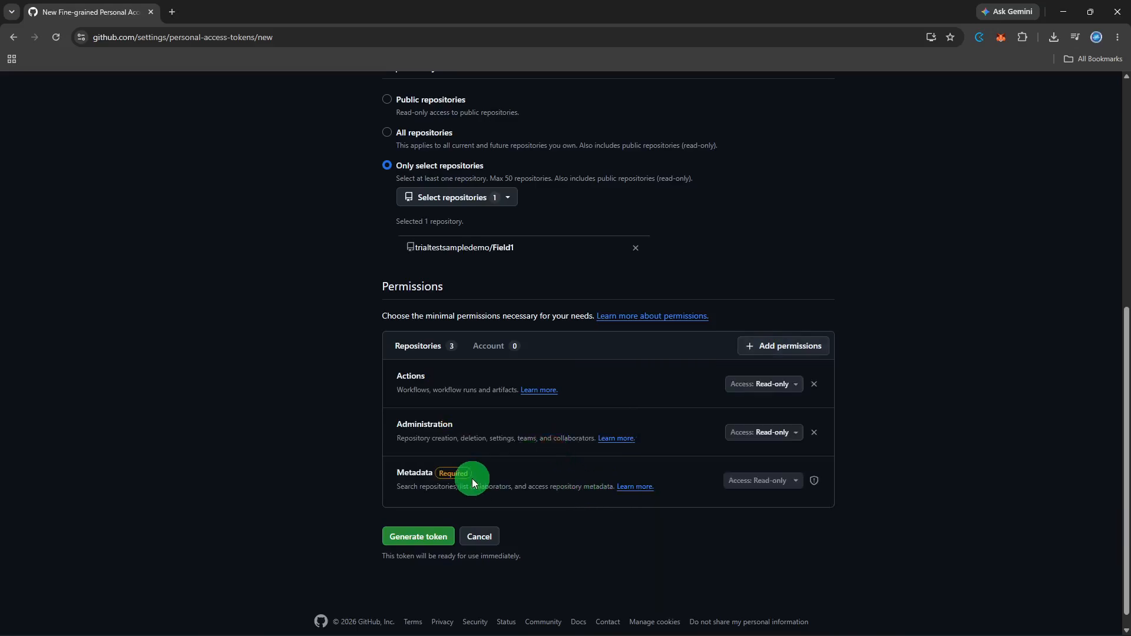
click(752, 433)
click(752, 434)
click(750, 384)
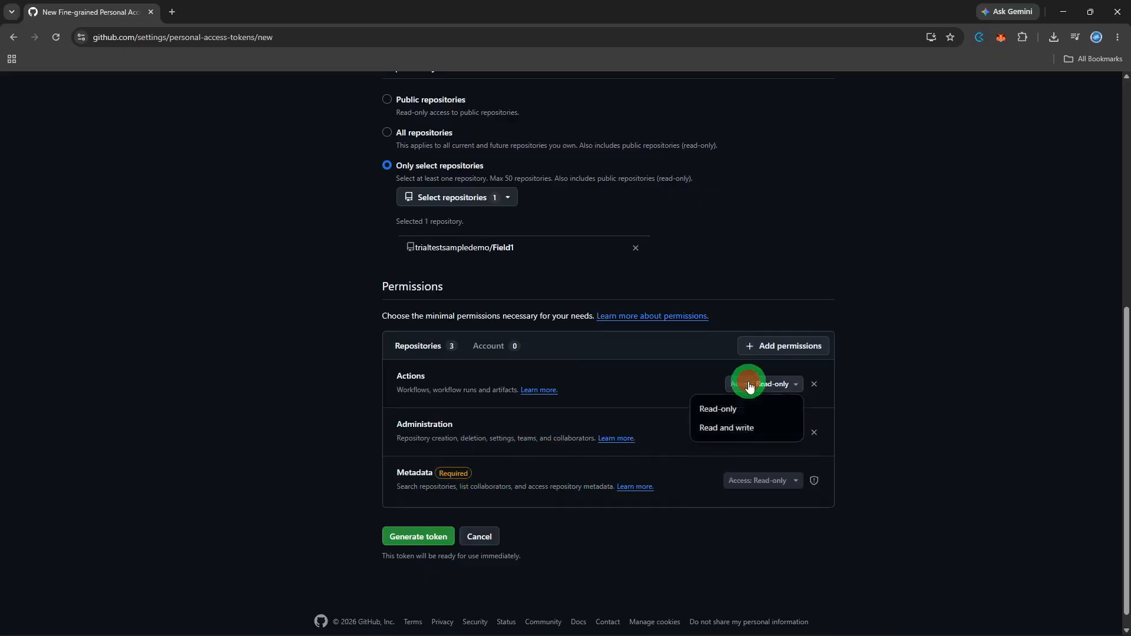
click(748, 387)
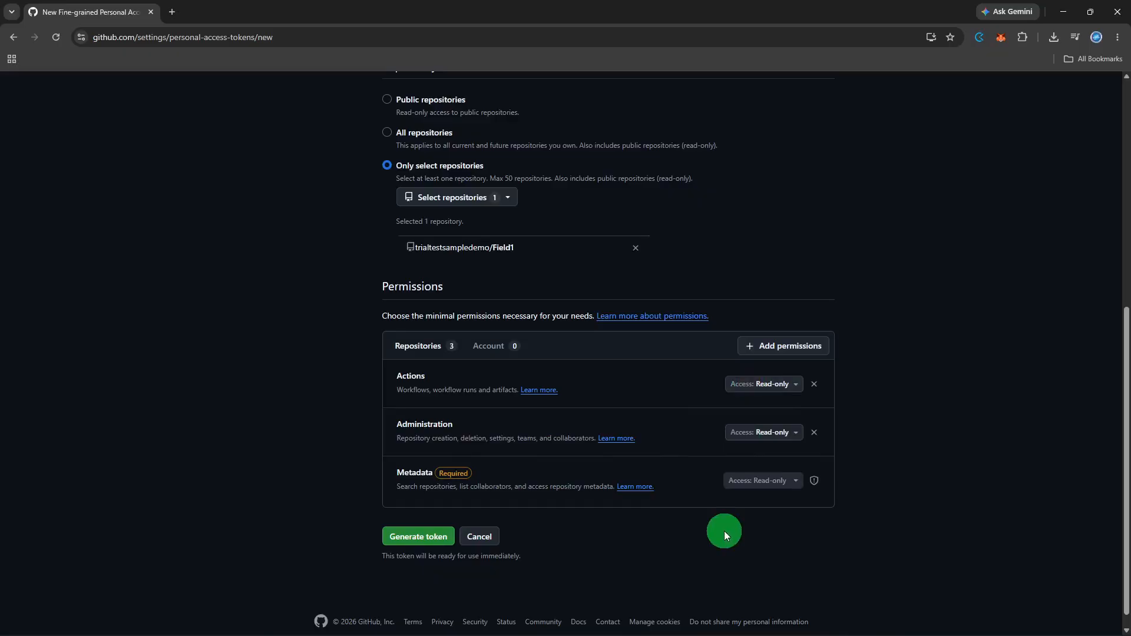
Generate the fine-grained token, confirm its permission summary, and copy the new token value
scroll(724, 531, down, 1)
click(406, 520)
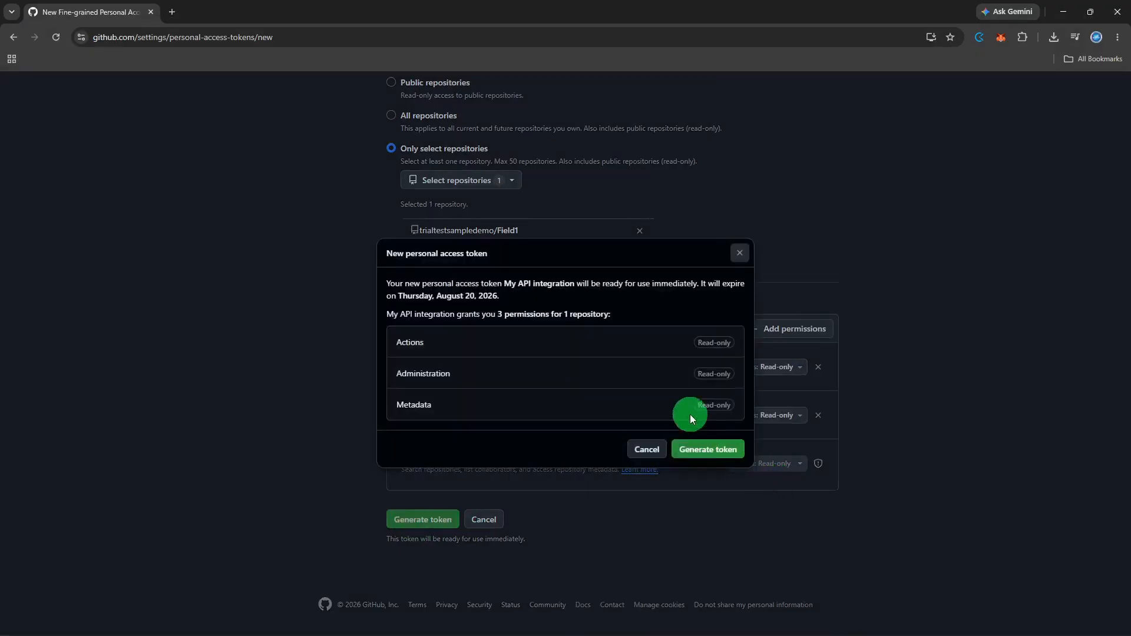
click(706, 448)
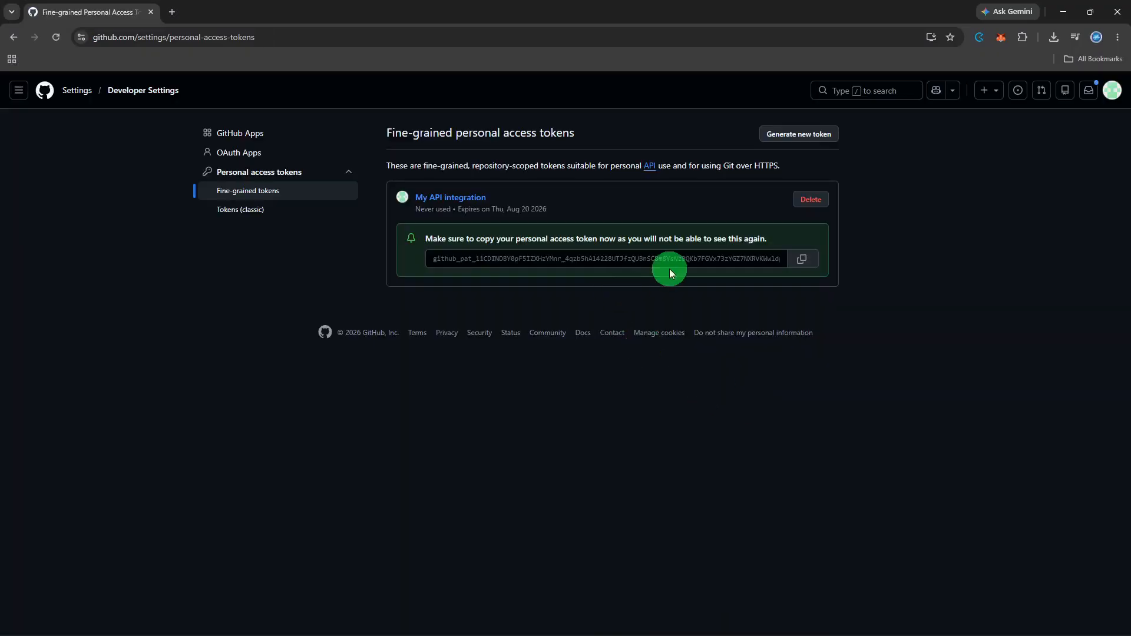
click(803, 260)
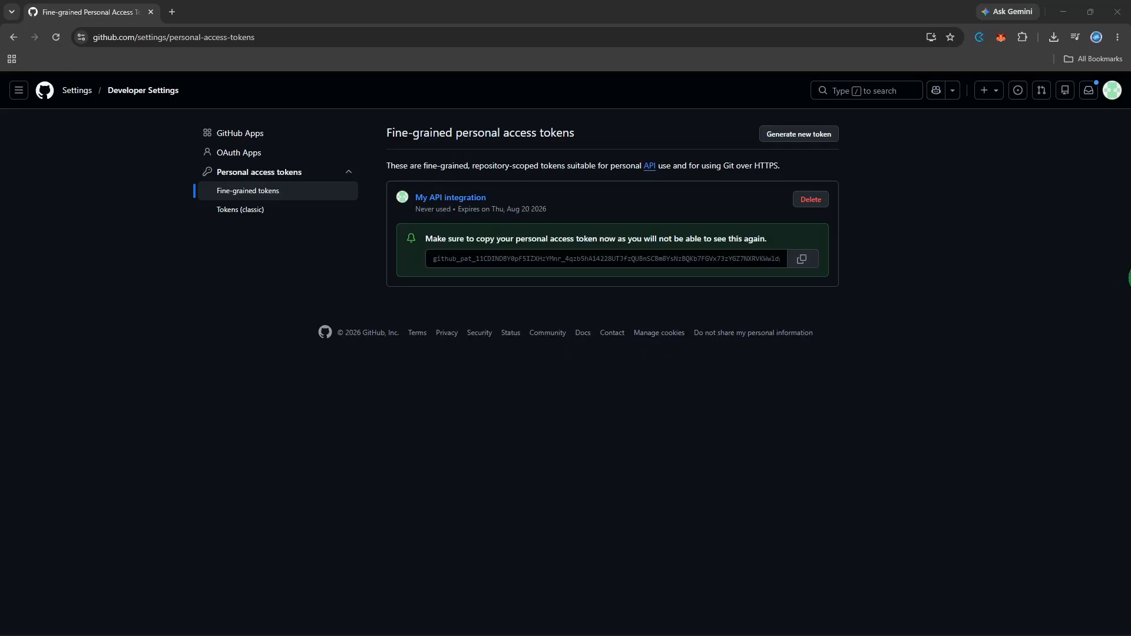
click(1110, 98)
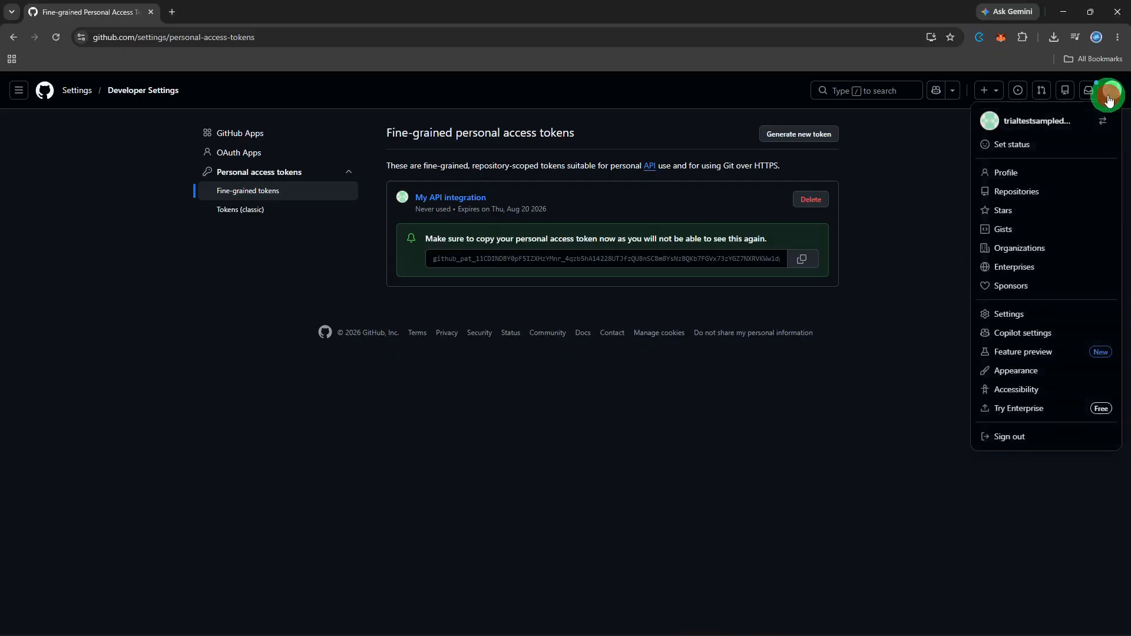
click(1026, 314)
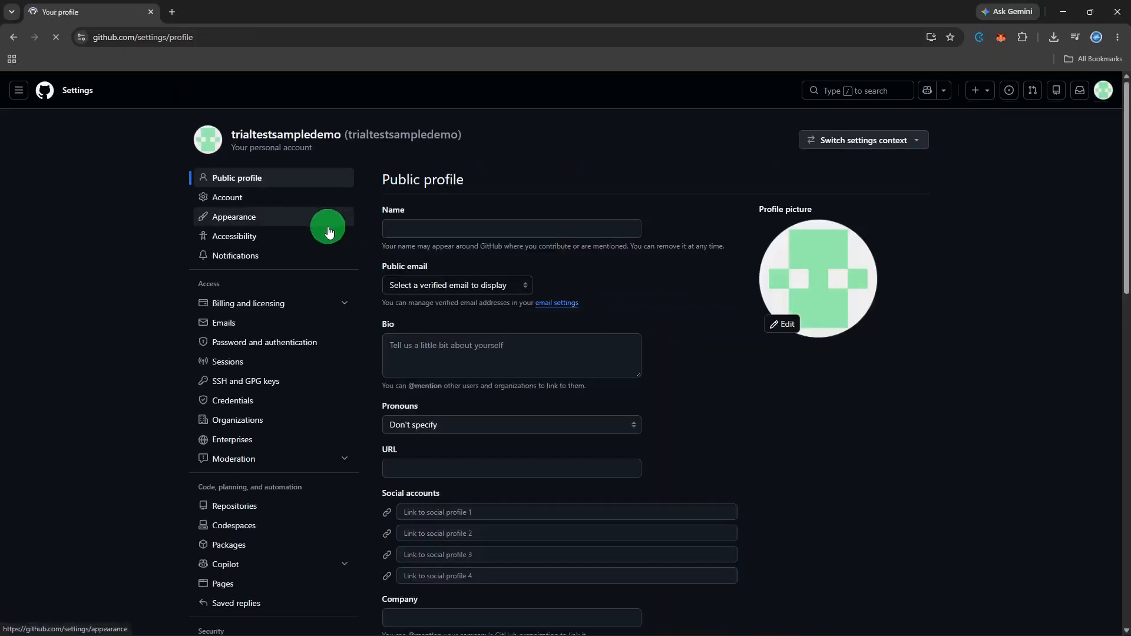
click(22, 96)
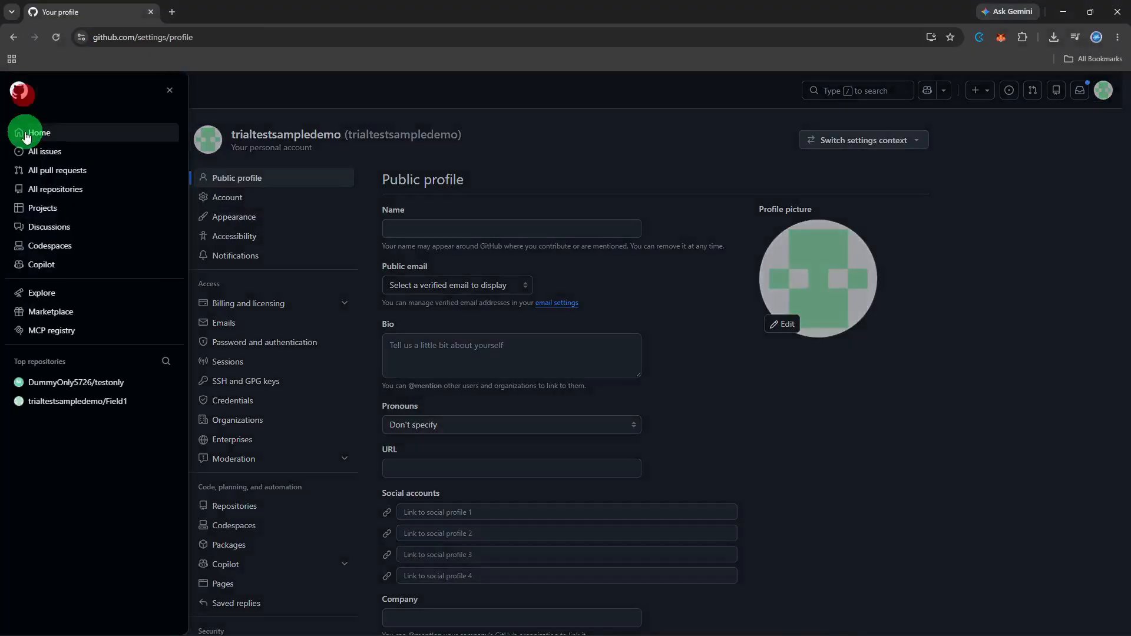
click(27, 135)
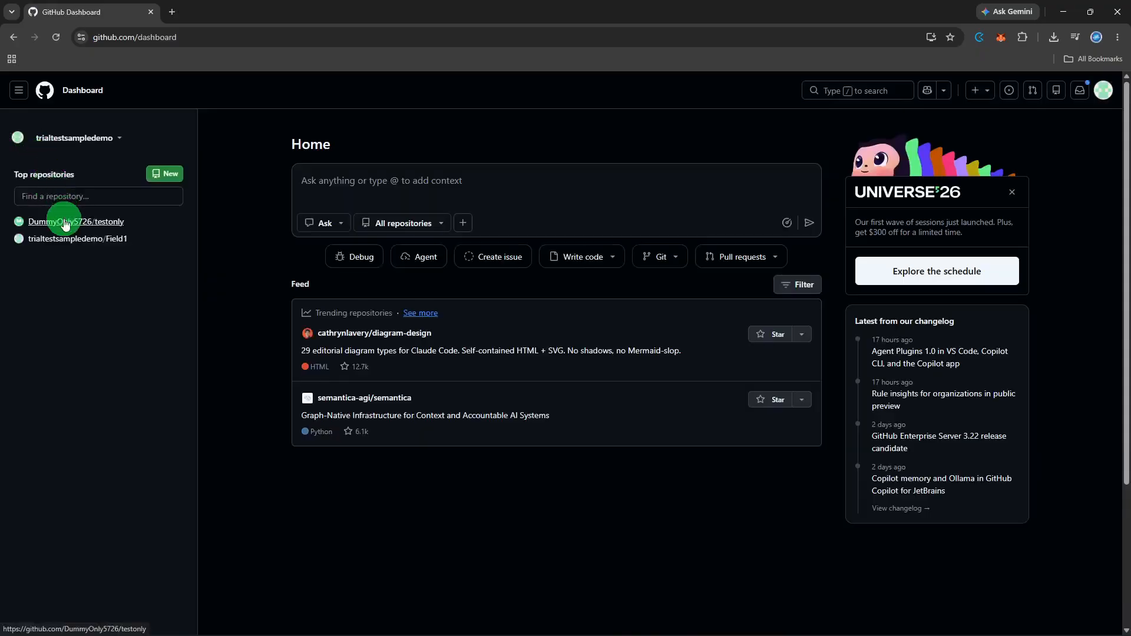
Reopen the fine-grained personal access tokens in the developer settings, and switch to the classic tokens page
click(1103, 90)
click(1031, 317)
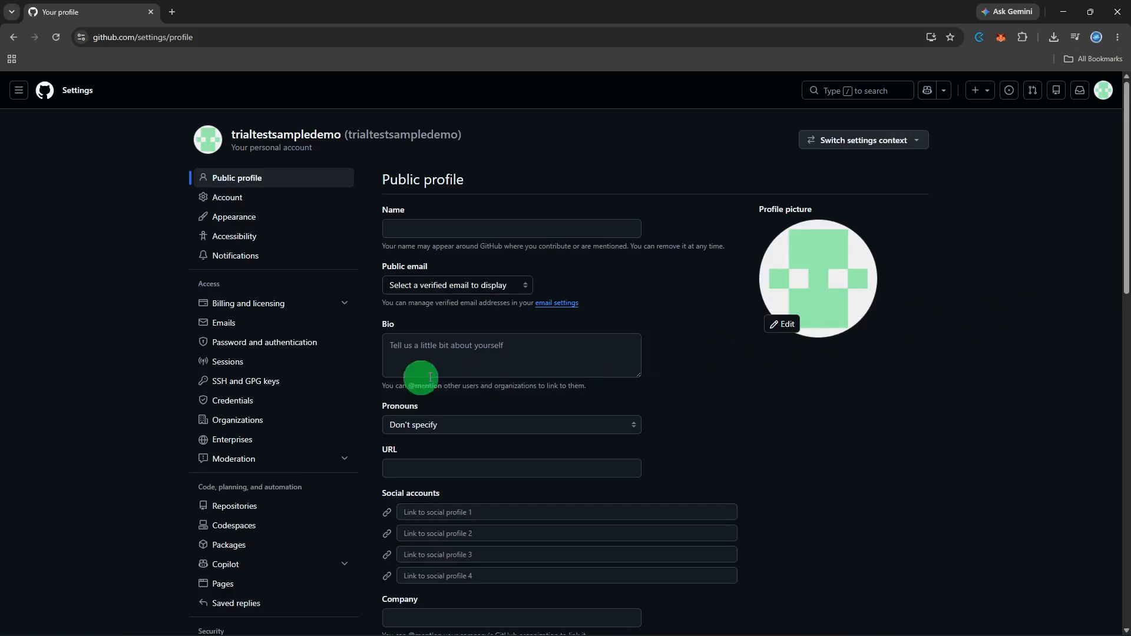
scroll(307, 384, down, 4)
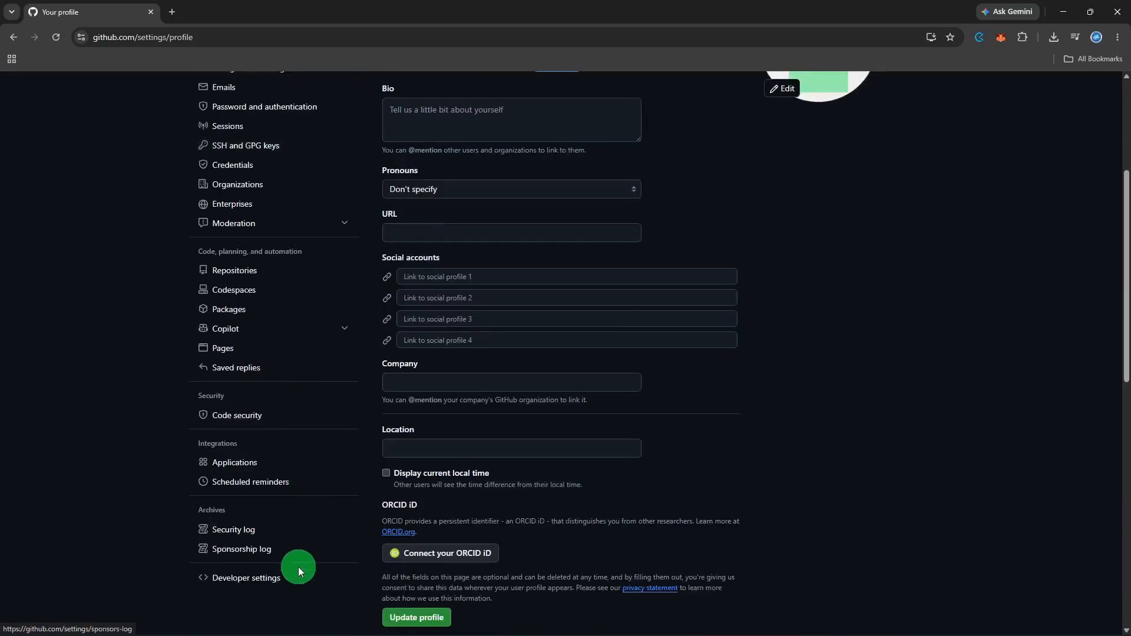
click(295, 582)
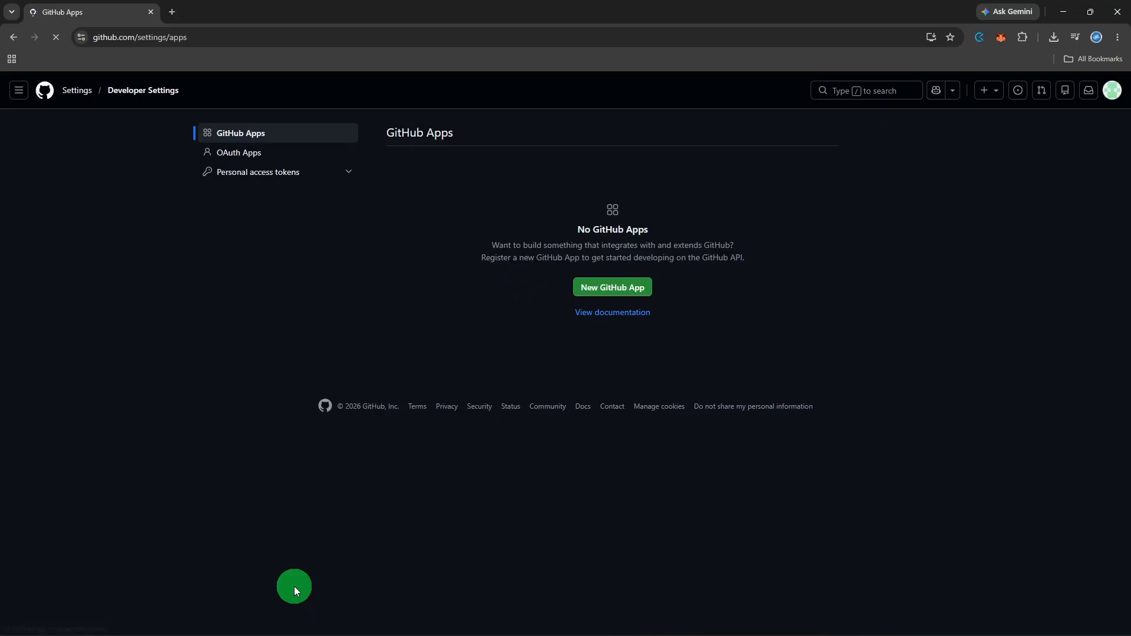
click(313, 172)
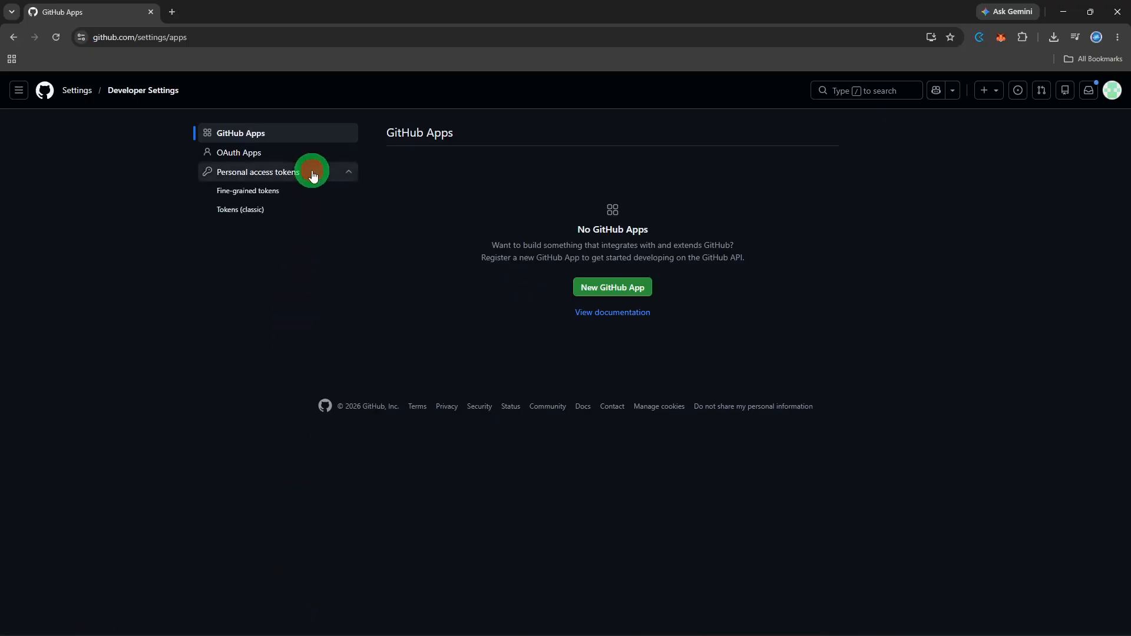
click(304, 199)
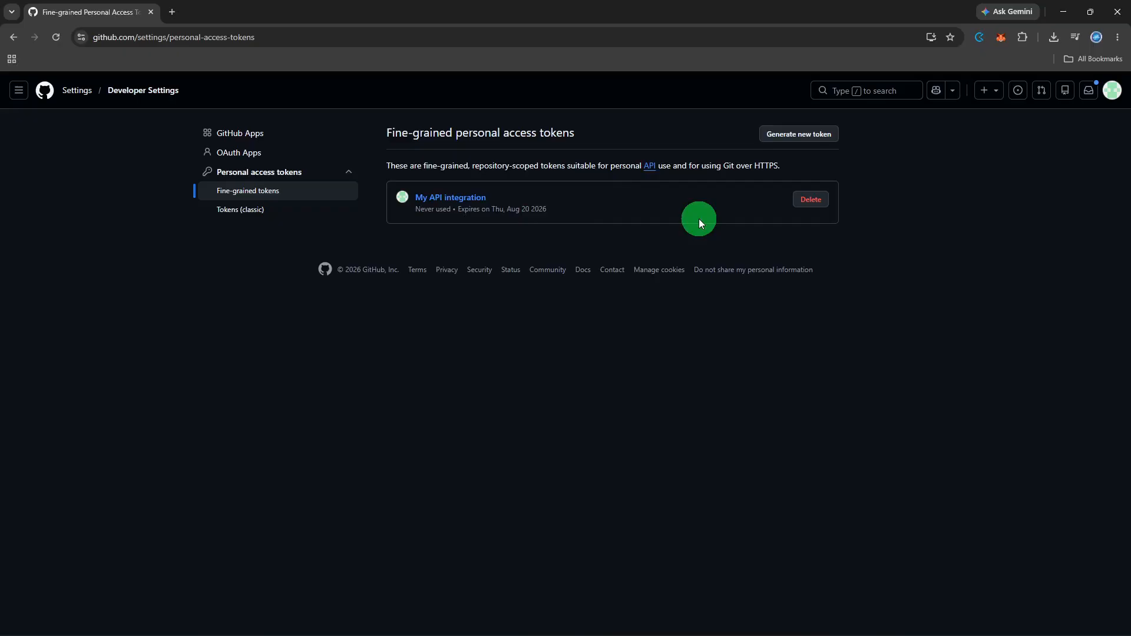
click(299, 210)
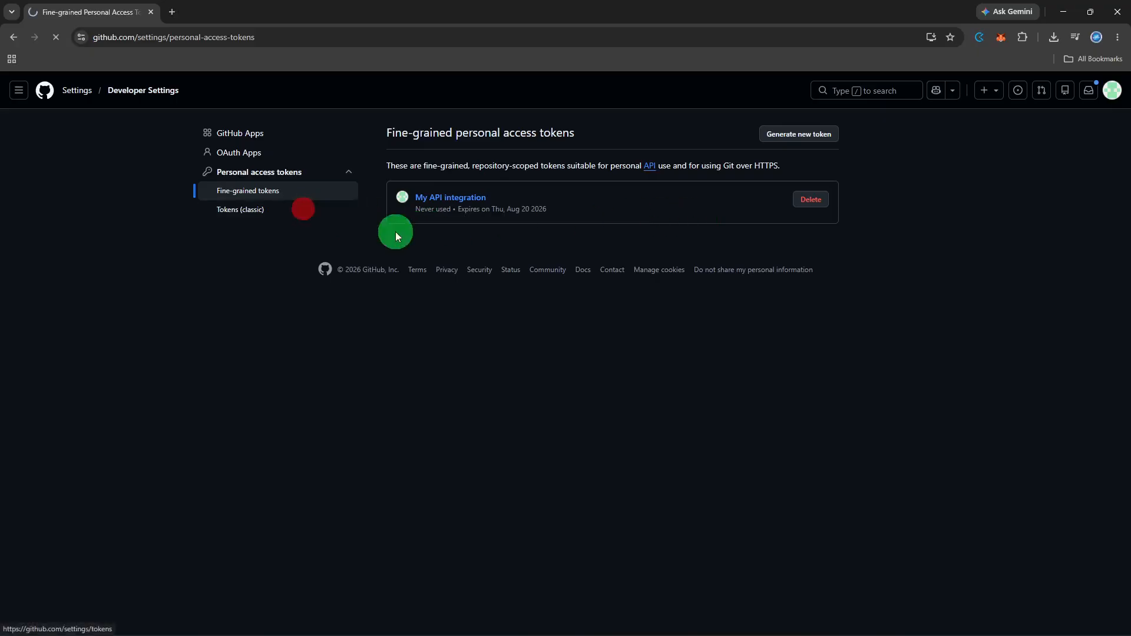